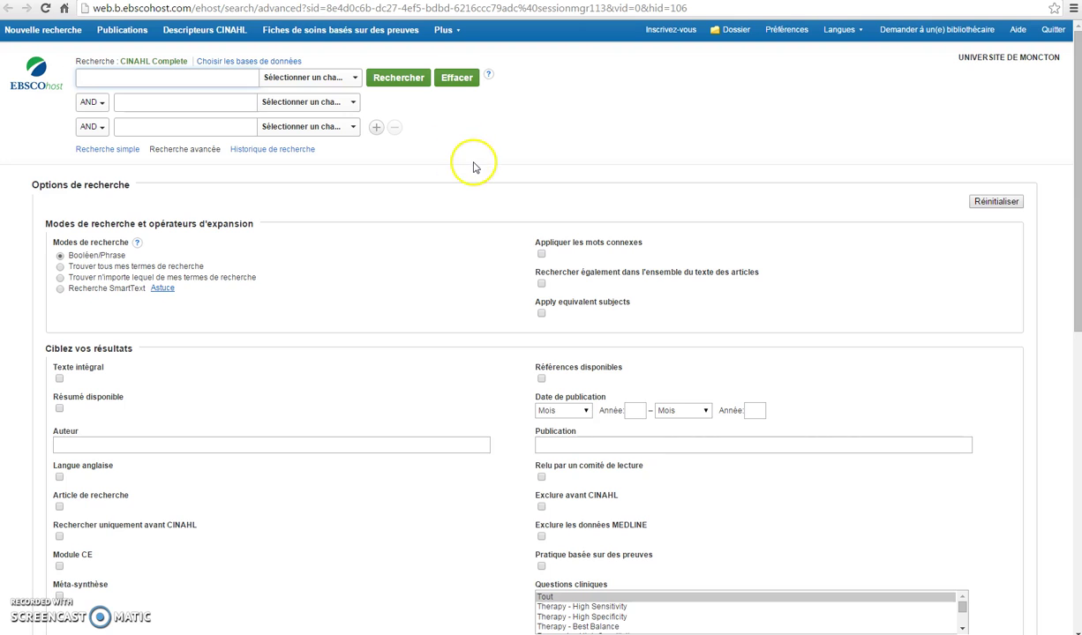
# Browse the CINAHL descriptors for terms beginning with "heart disease"
pyautogui.click(205, 30)
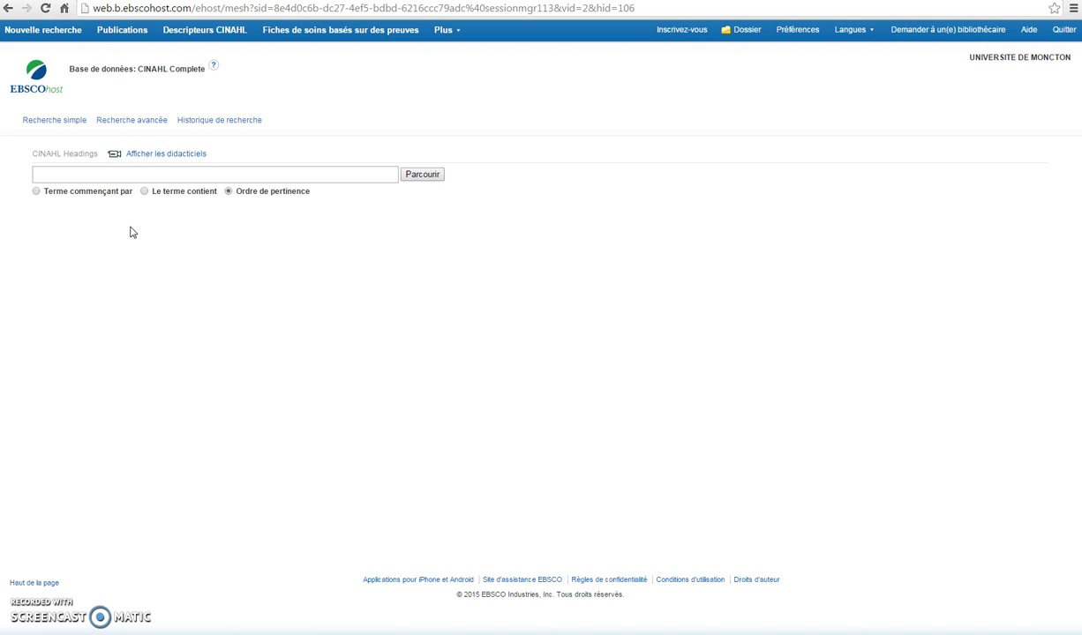
pyautogui.click(63, 190)
pyautogui.click(66, 175)
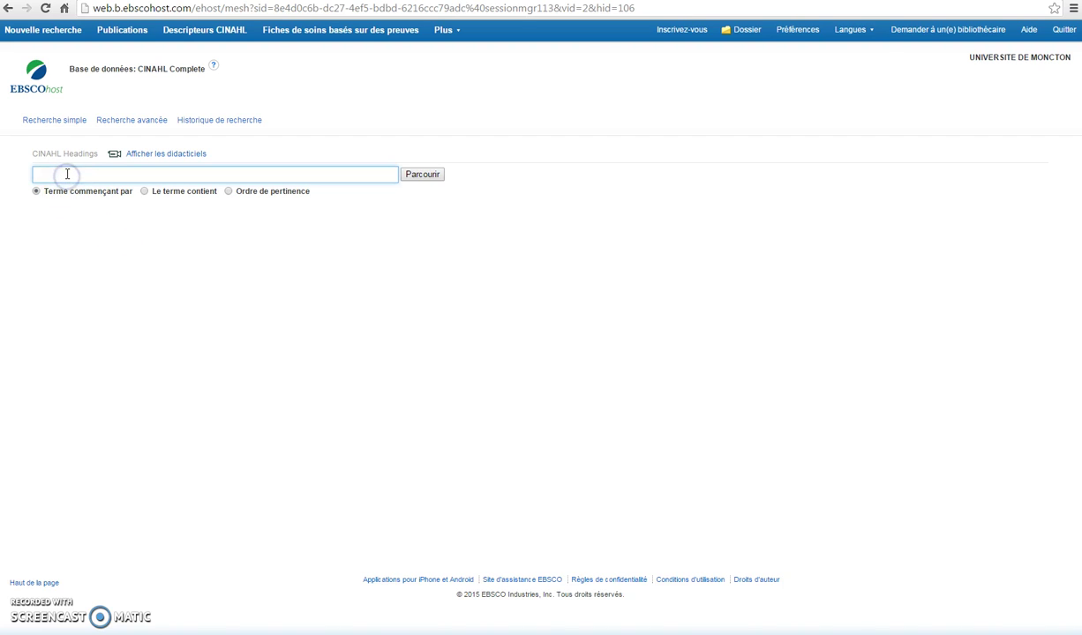
pyautogui.write('heart di')
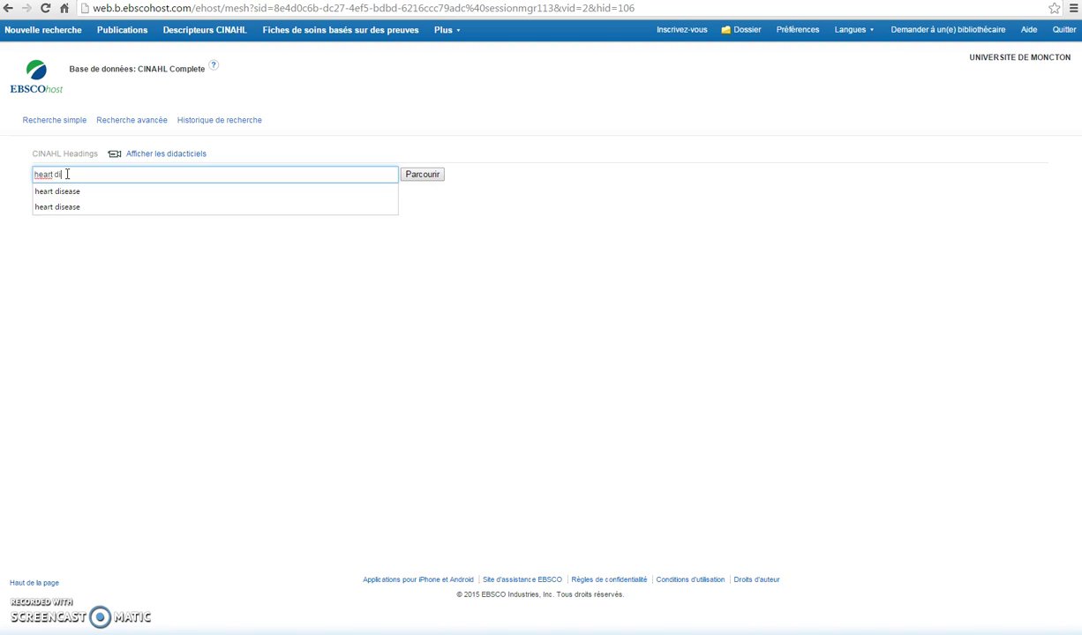
pyautogui.write('sease')
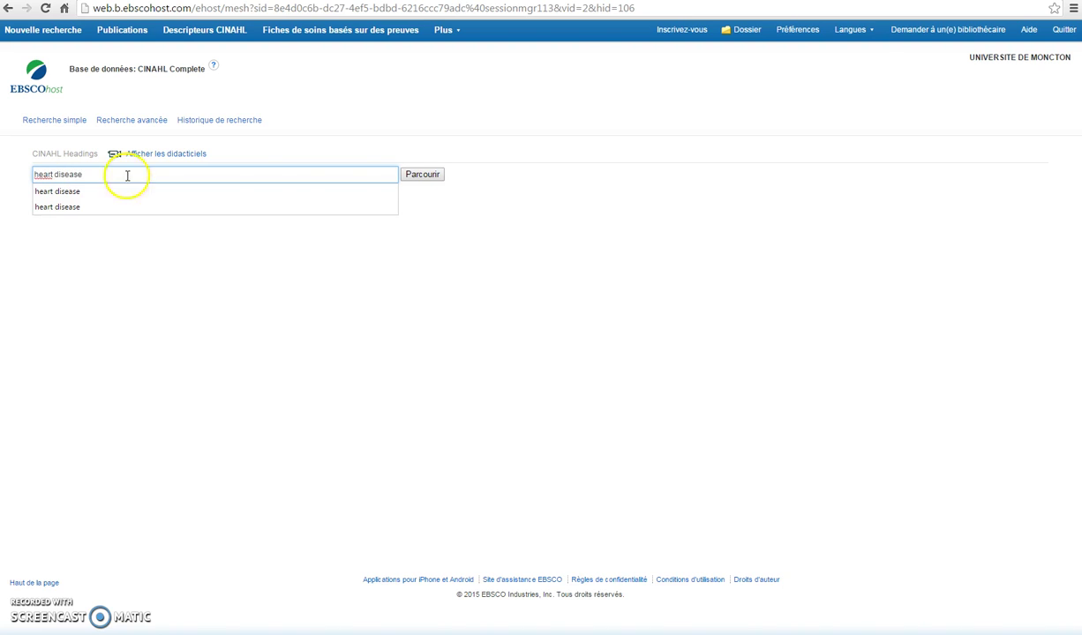
pyautogui.click(417, 177)
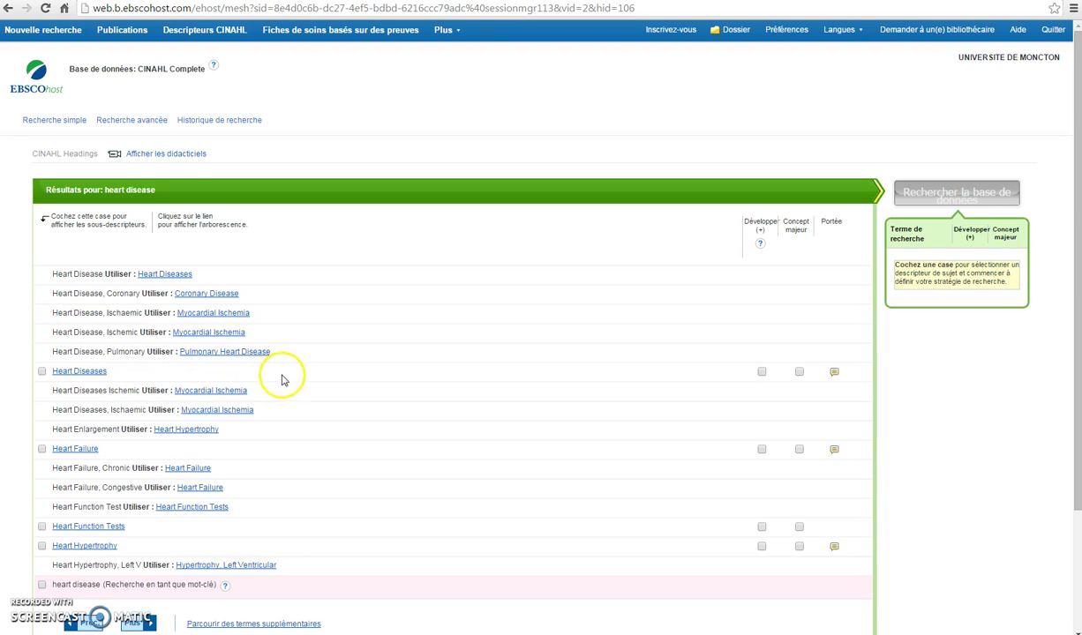
# Read the scope note for Heart Diseases, and search the database for that descriptor restricted to the Prevention And Control/PC subheading
pyautogui.click(834, 373)
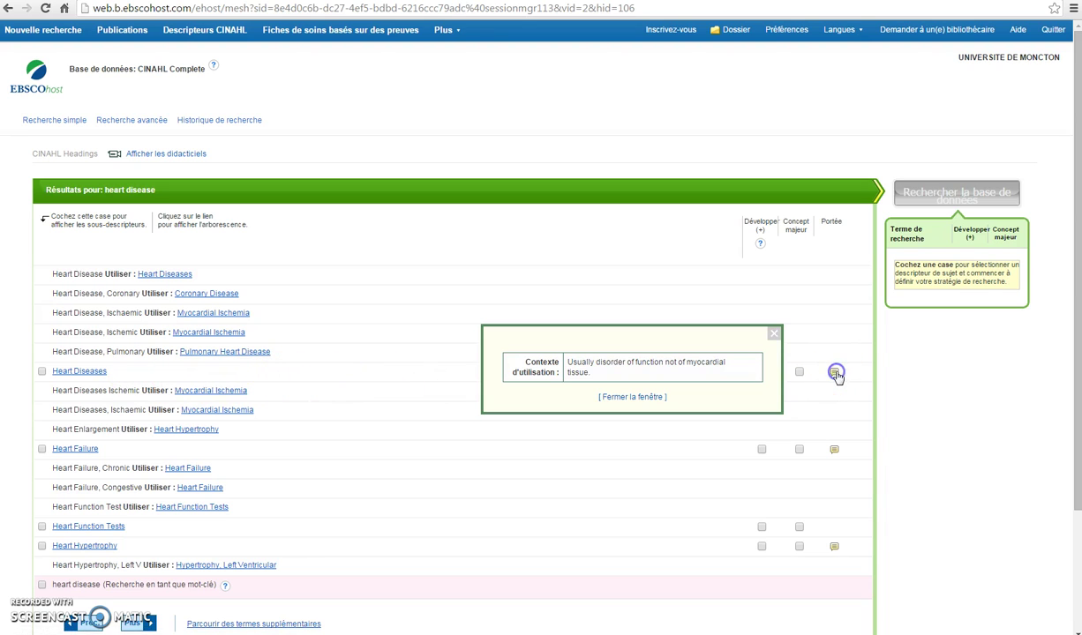
pyautogui.click(775, 335)
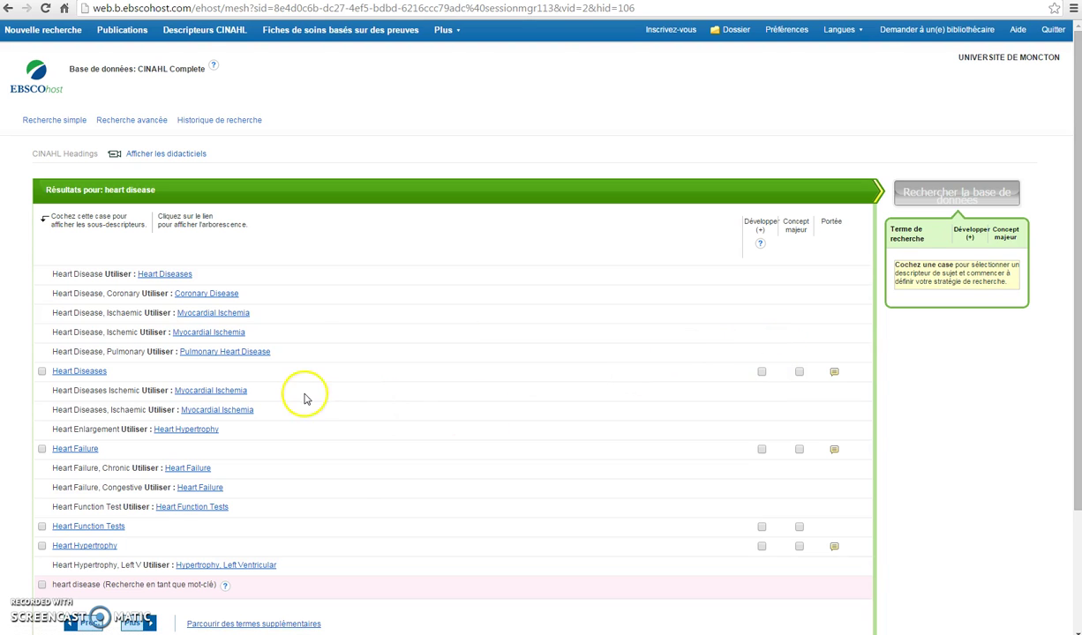
pyautogui.click(41, 372)
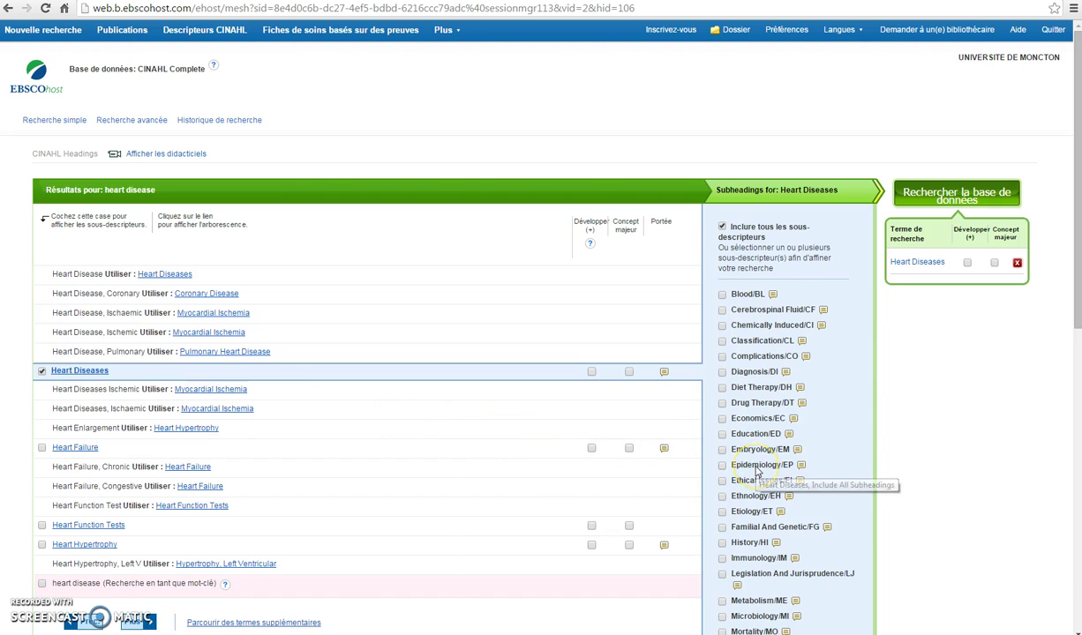
pyautogui.scroll(-1, 750, 472)
pyautogui.scroll(-3, 755, 471)
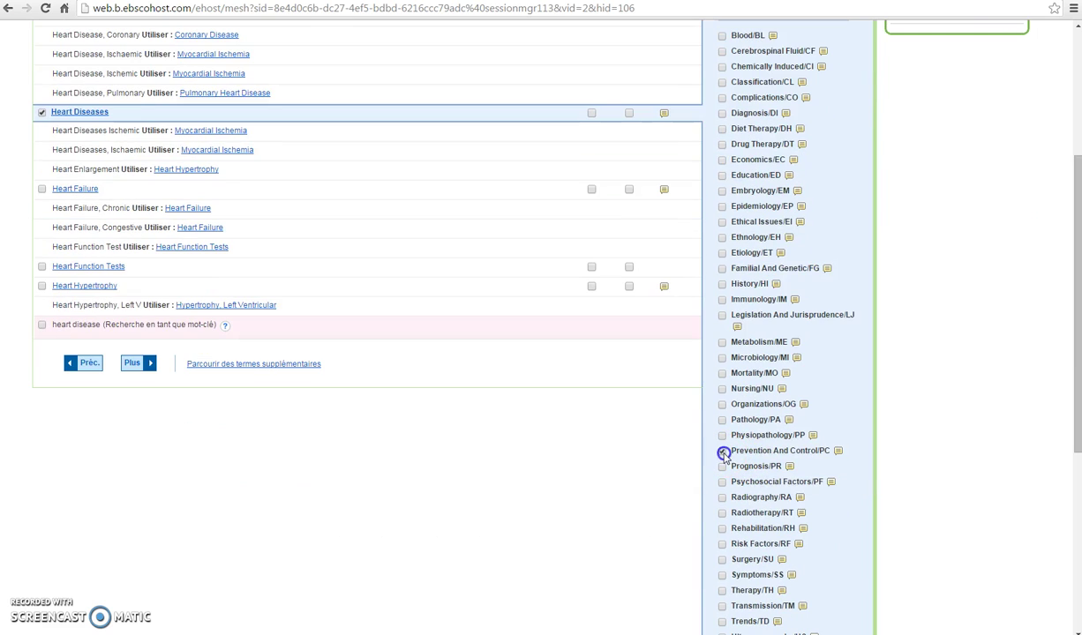
pyautogui.click(723, 453)
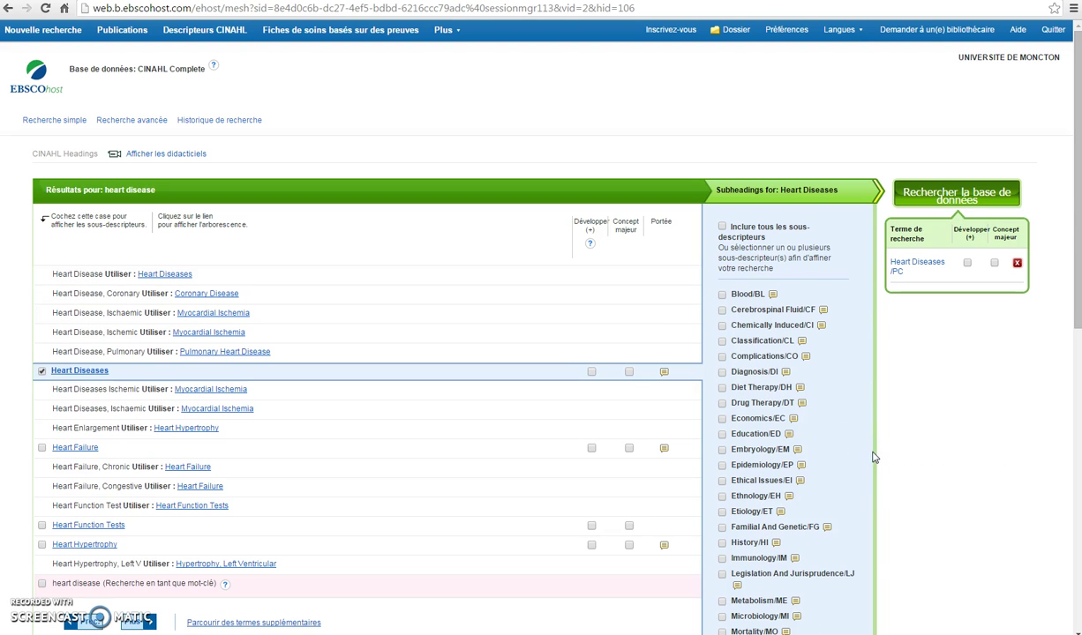
pyautogui.click(924, 202)
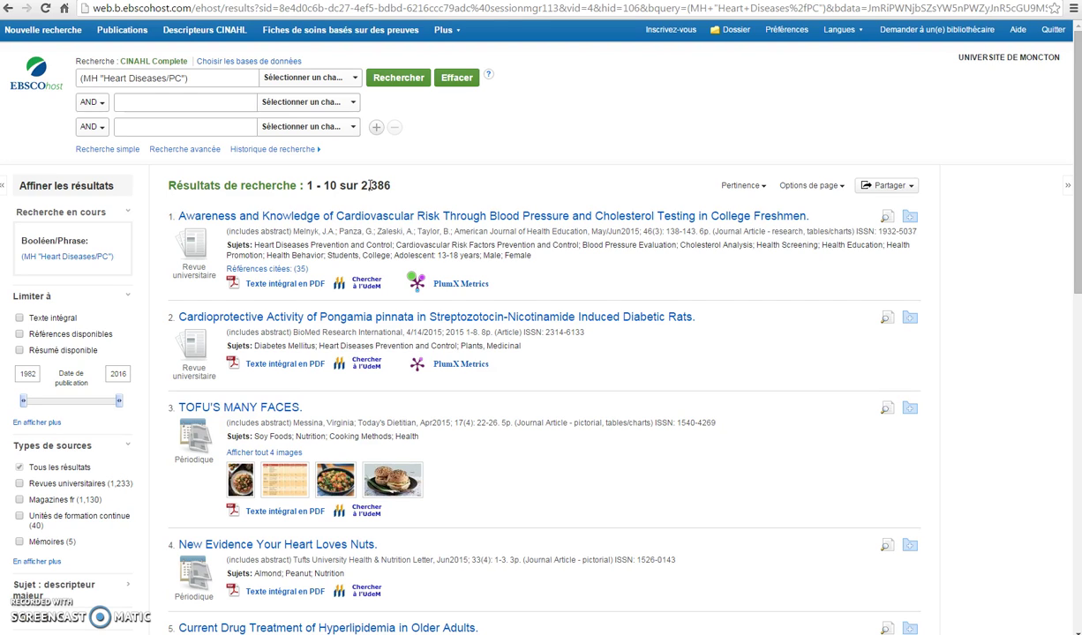
# Browse the CINAHL descriptors for terms beginning with "elderly"
pyautogui.click(183, 36)
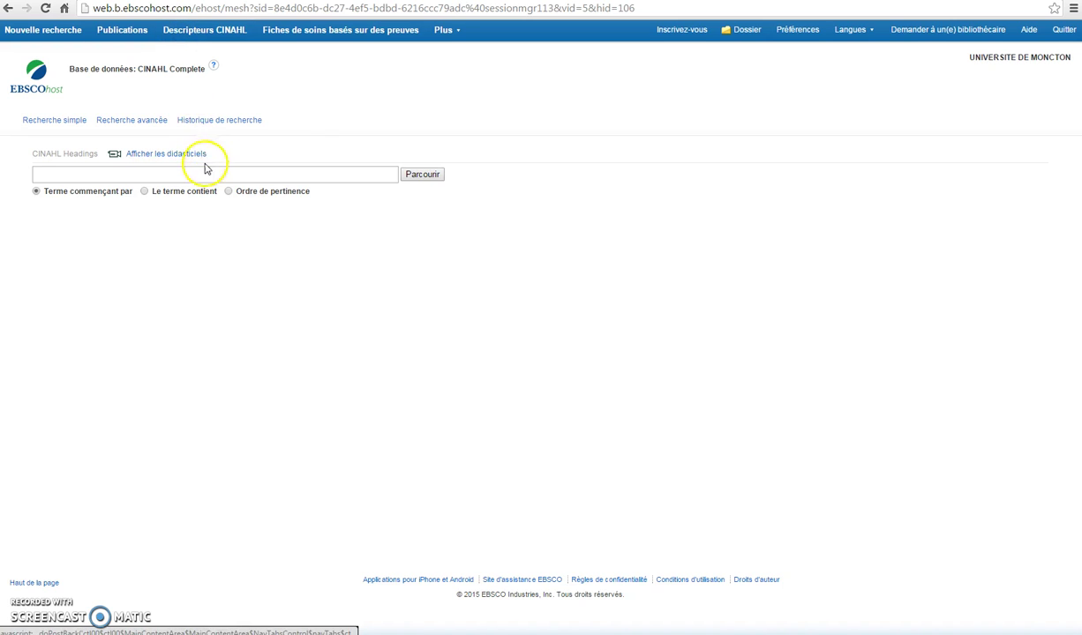
pyautogui.click(187, 174)
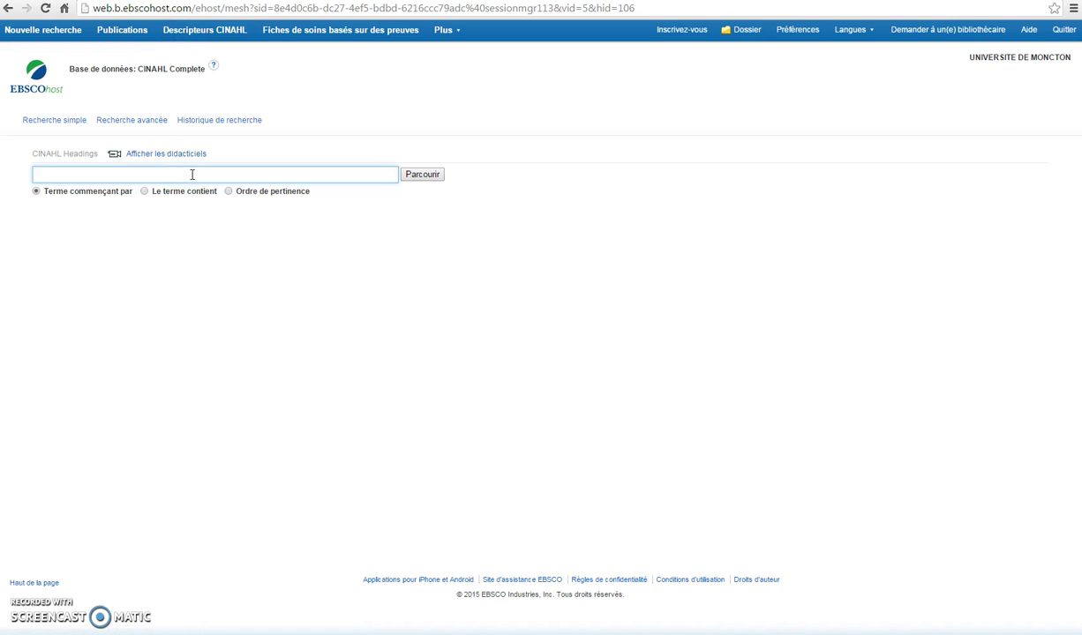
pyautogui.write('elderly')
pyautogui.click(416, 174)
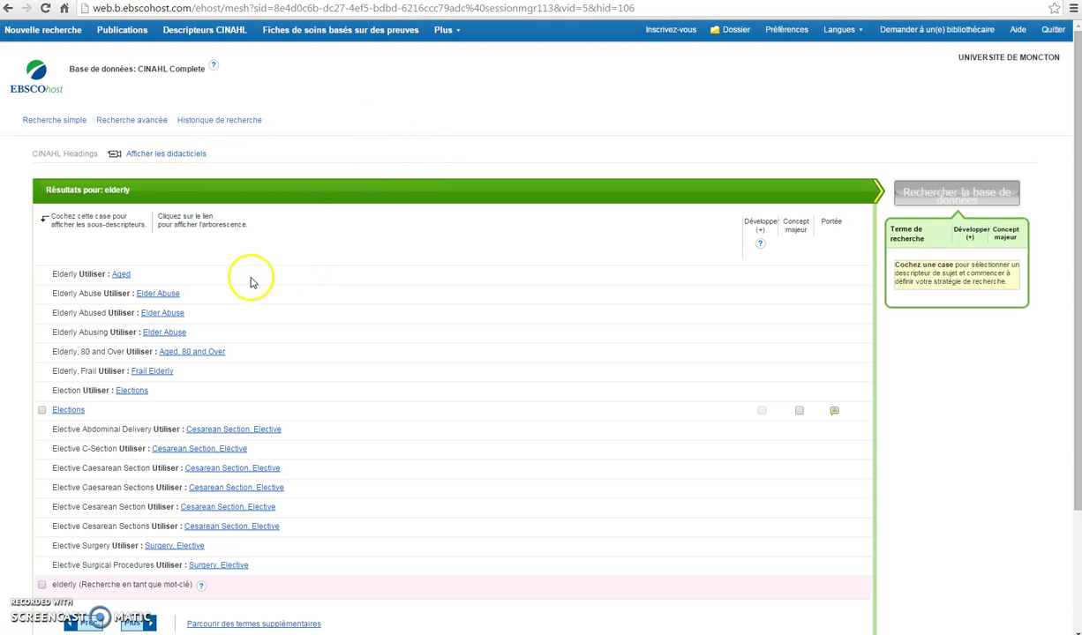
# Open the tree view of the descriptor Aged, suggested for Elderly, and read its scope note
pyautogui.click(121, 275)
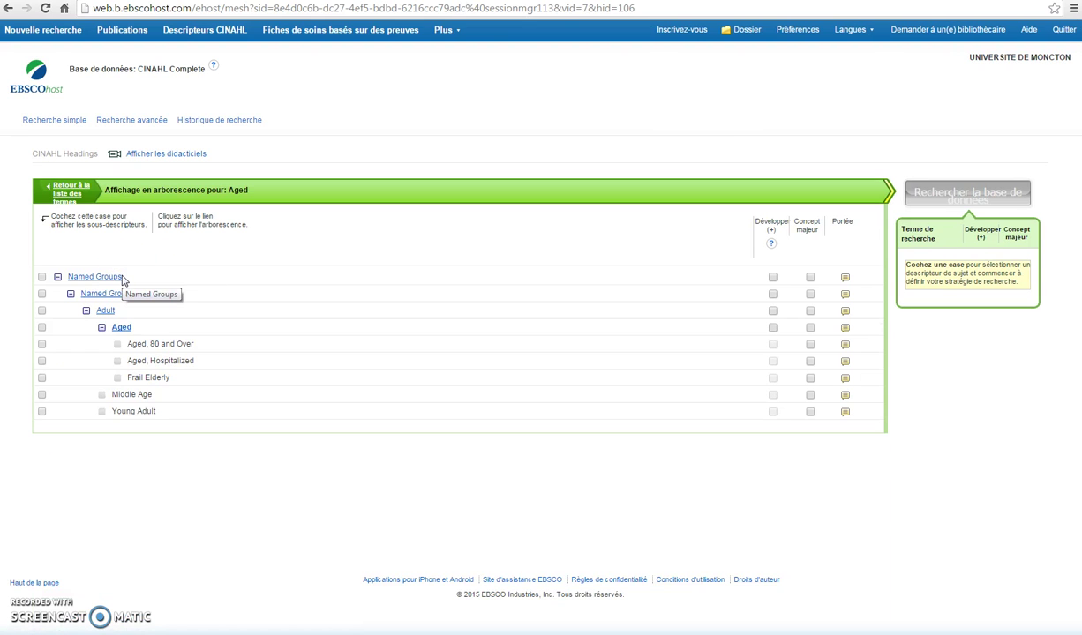
pyautogui.click(122, 332)
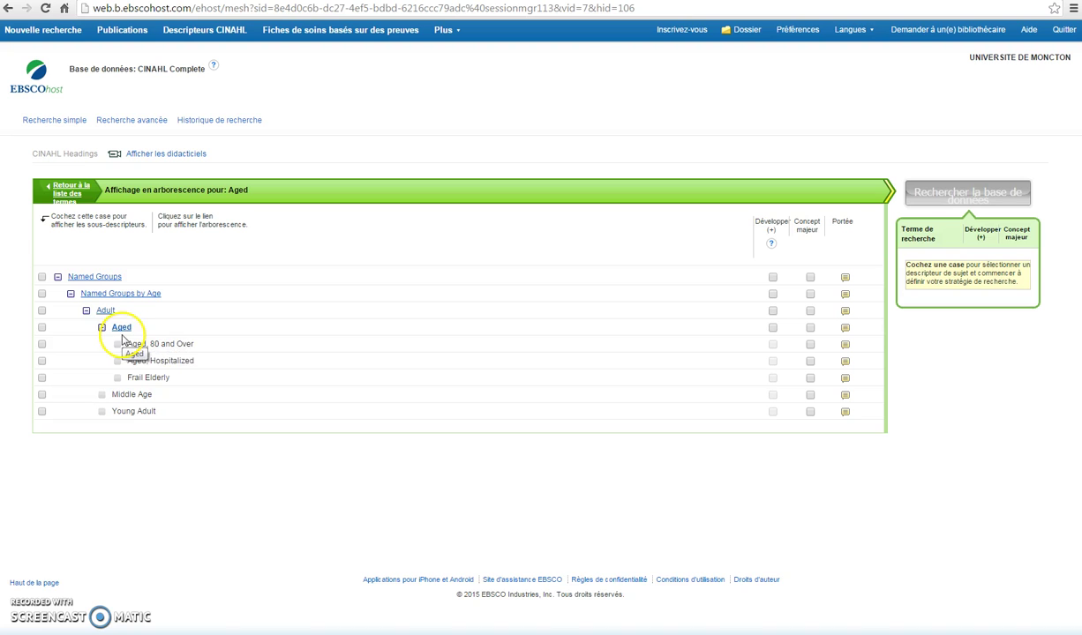
pyautogui.click(845, 328)
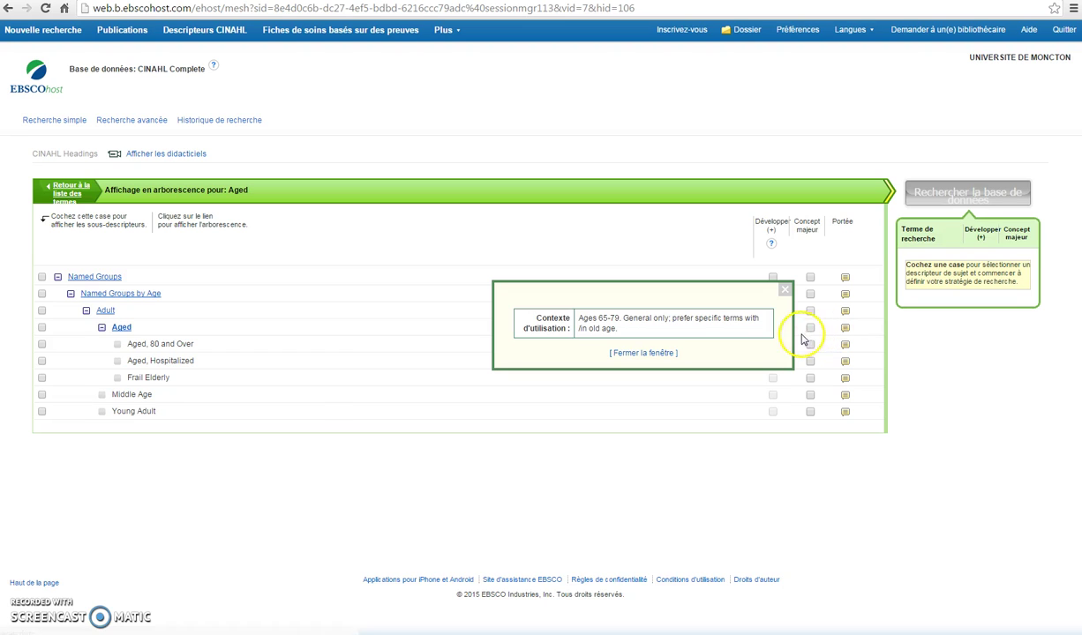
pyautogui.click(746, 331)
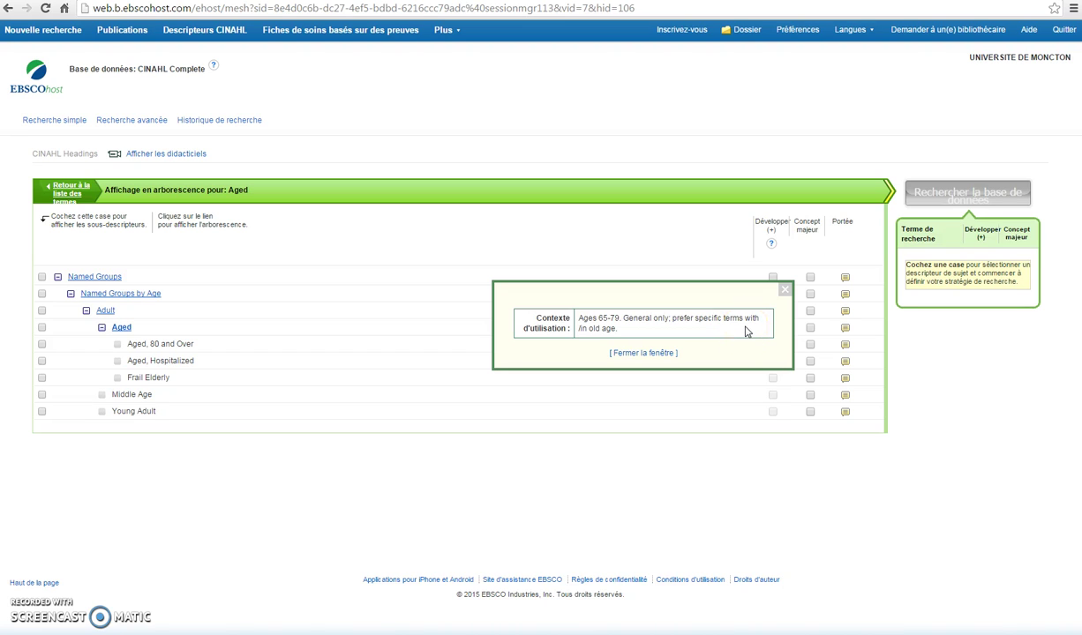
pyautogui.click(784, 289)
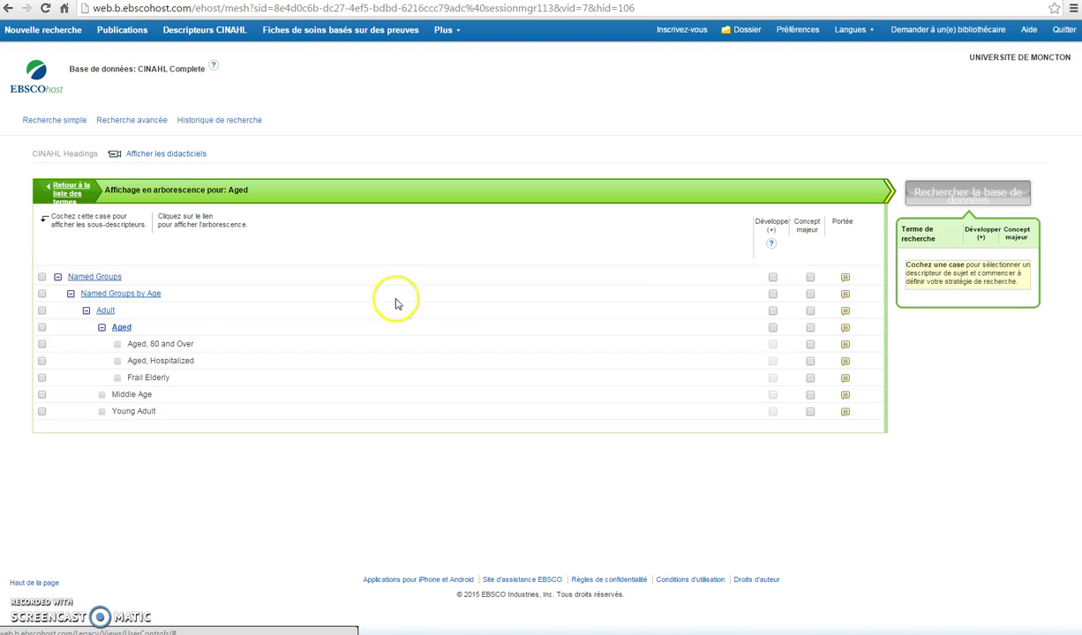
# Select the Aged descriptor with all its subheadings and search the database for it
pyautogui.click(42, 329)
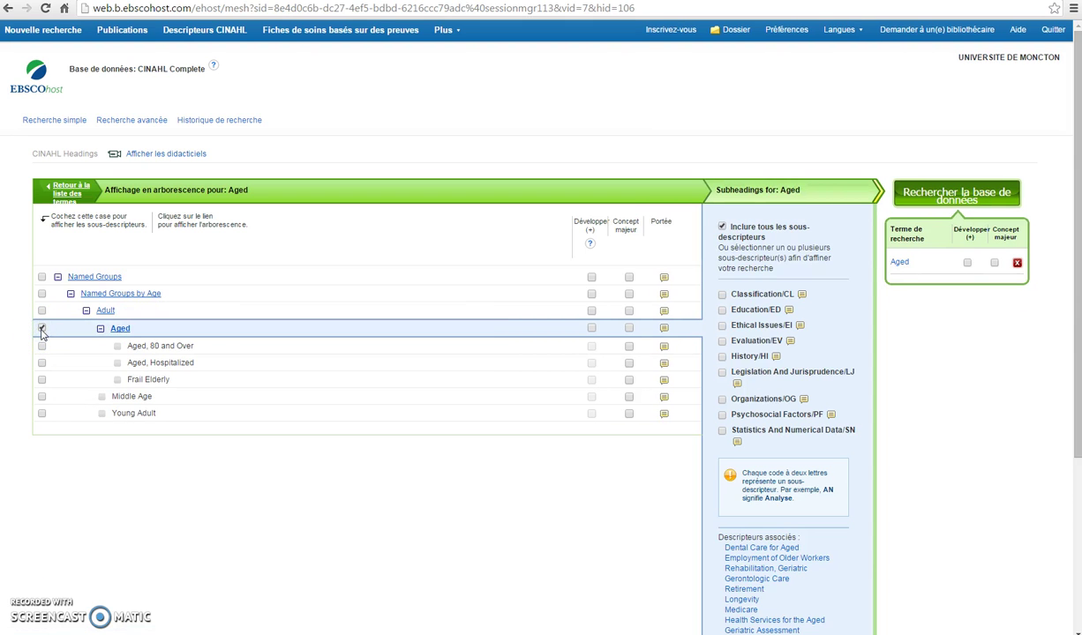
pyautogui.click(926, 196)
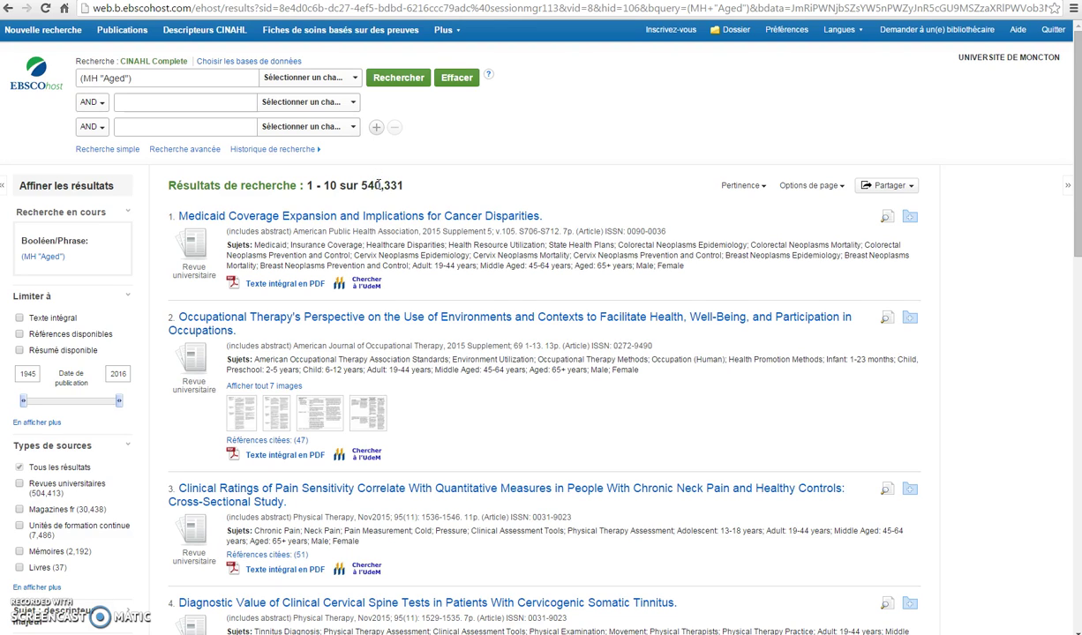
pyautogui.click(344, 181)
# Clear the current query and combine searches S1 (Heart Diseases/PC) and S2 (Aged) from the search history with AND
pyautogui.click(238, 151)
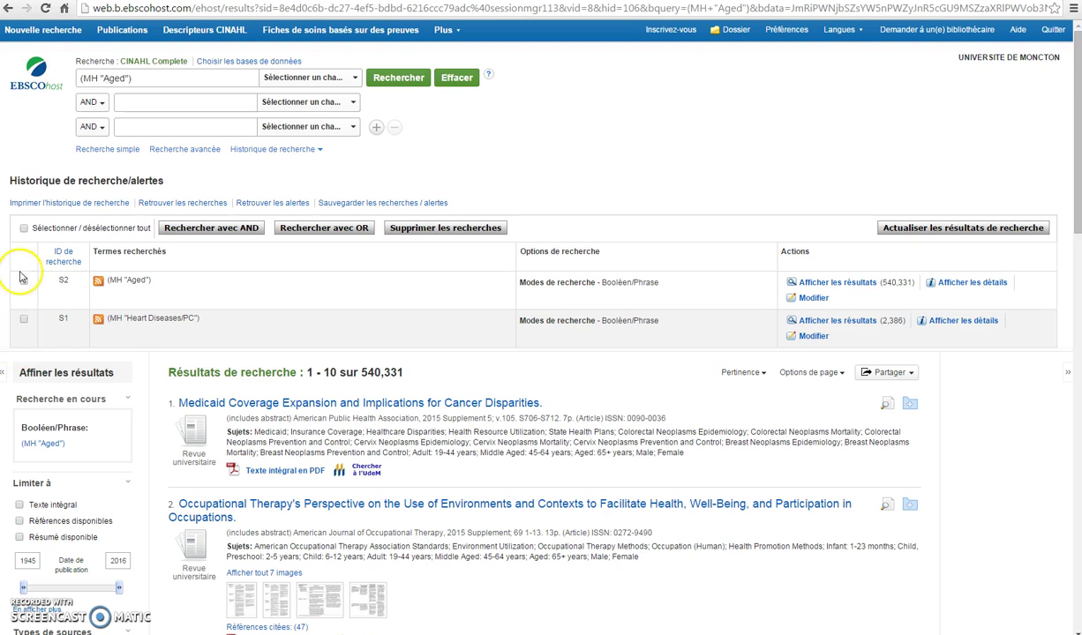
pyautogui.click(151, 80)
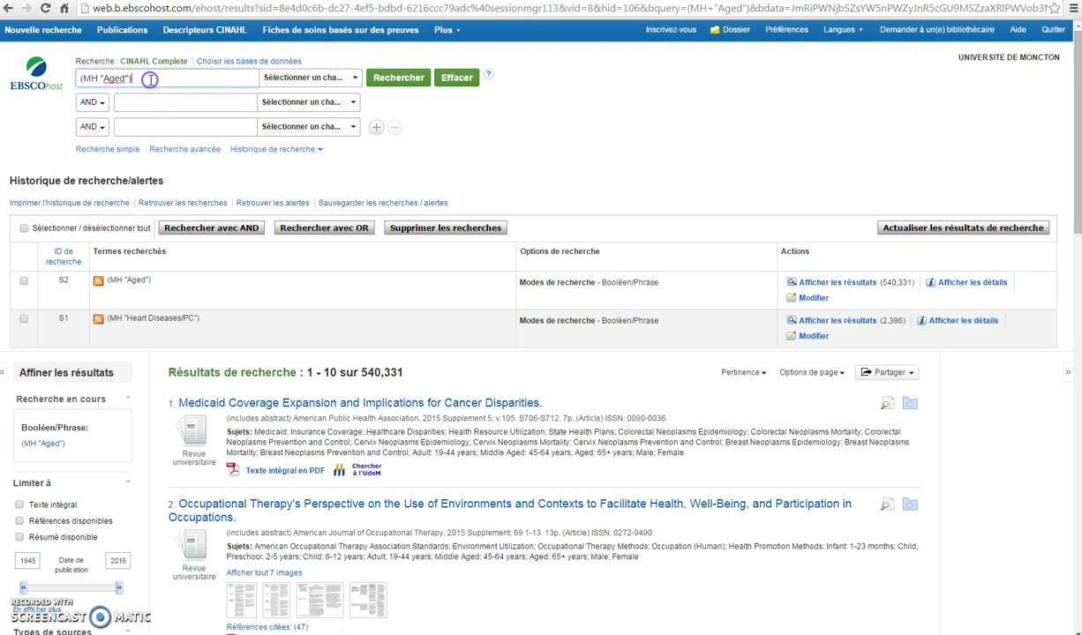
pyautogui.press('BackSpace')
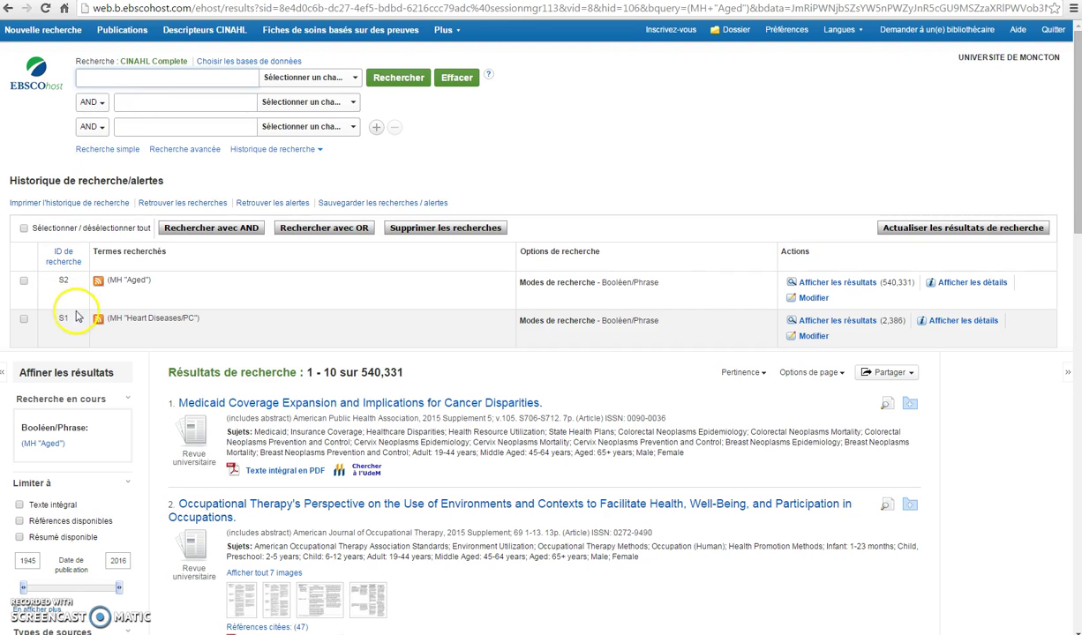
pyautogui.click(24, 281)
pyautogui.click(24, 316)
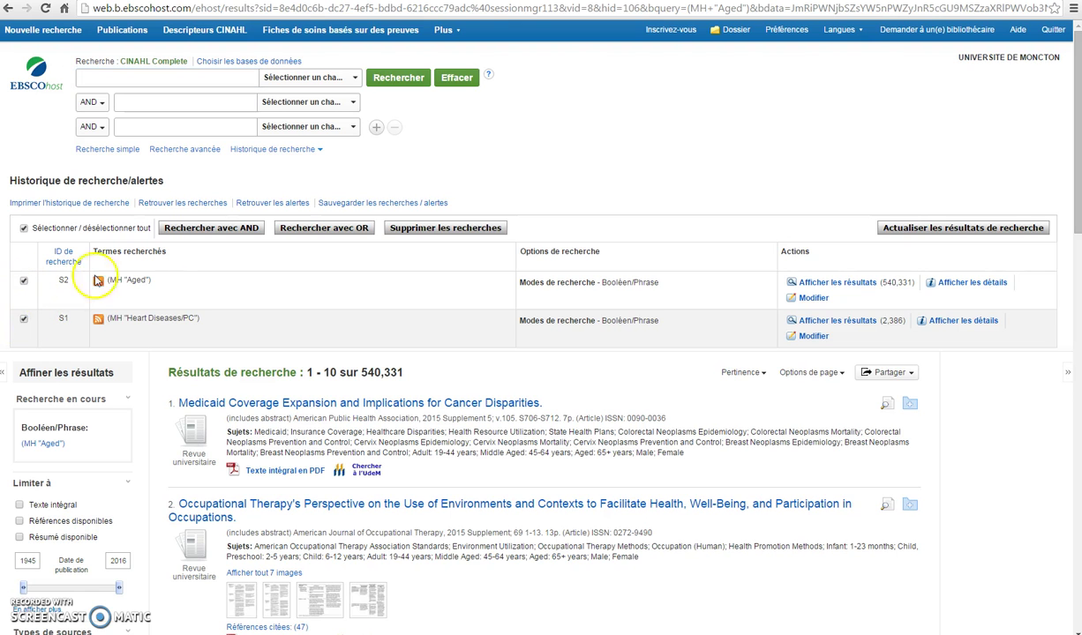
pyautogui.click(212, 230)
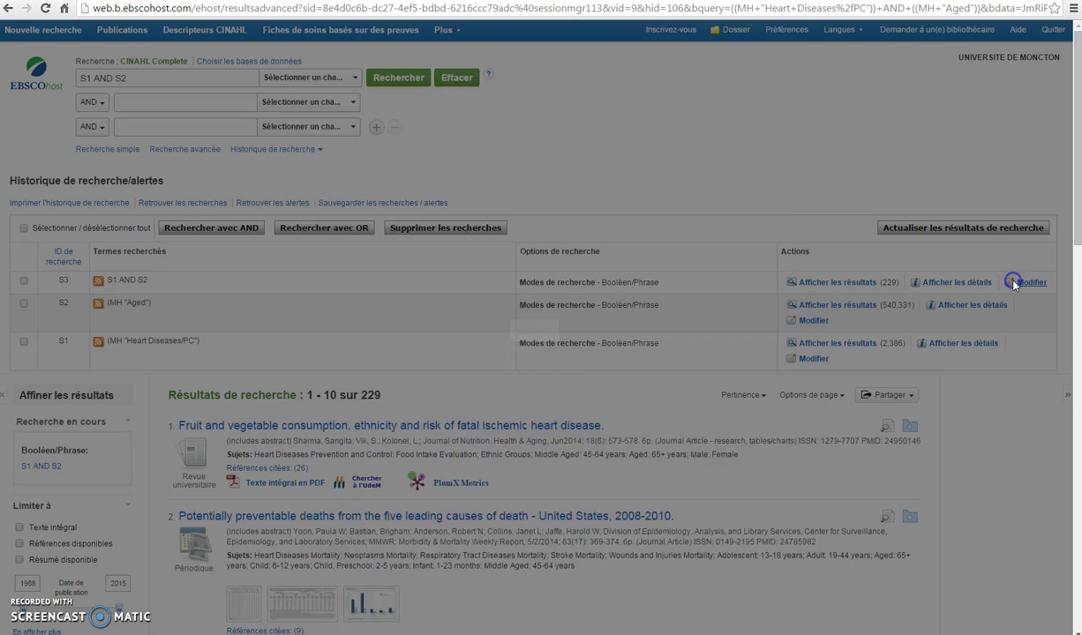
# Restrict the combined search S3 to research articles published from 2010 to 2015 and save the change
pyautogui.click(1015, 282)
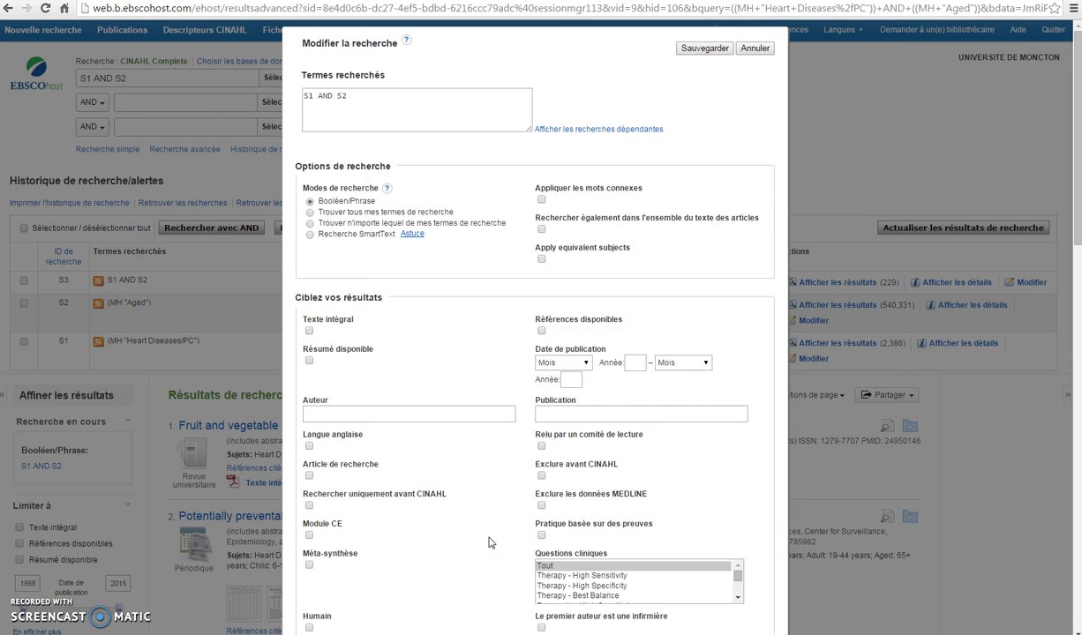
pyautogui.click(309, 476)
pyautogui.click(571, 377)
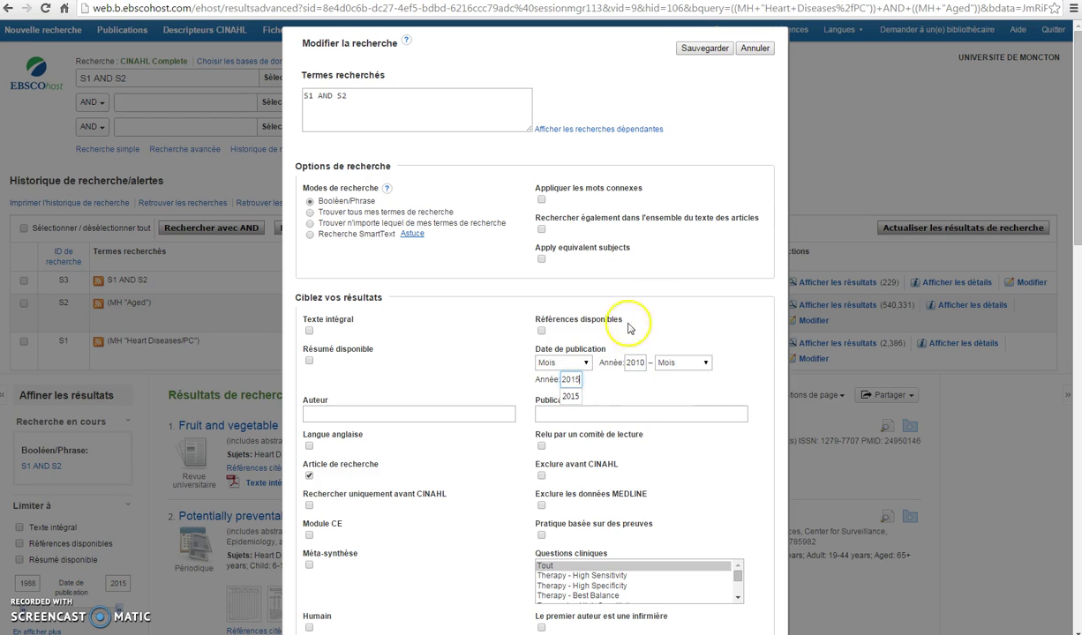
pyautogui.click(705, 49)
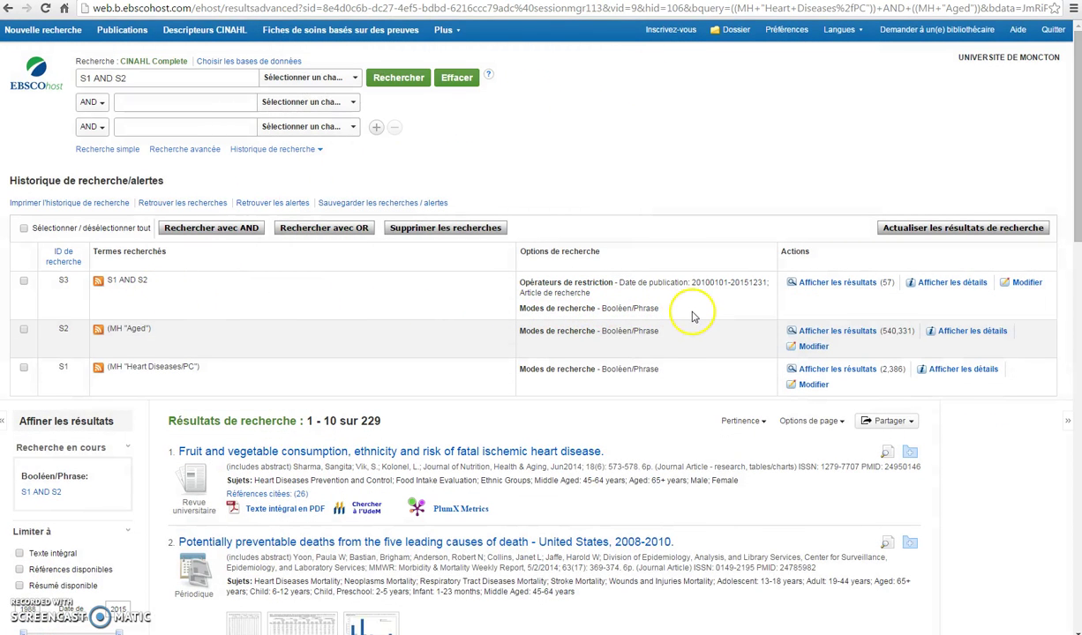
# Display the results of the restricted search S3 and look through the first page of articles
pyautogui.click(826, 284)
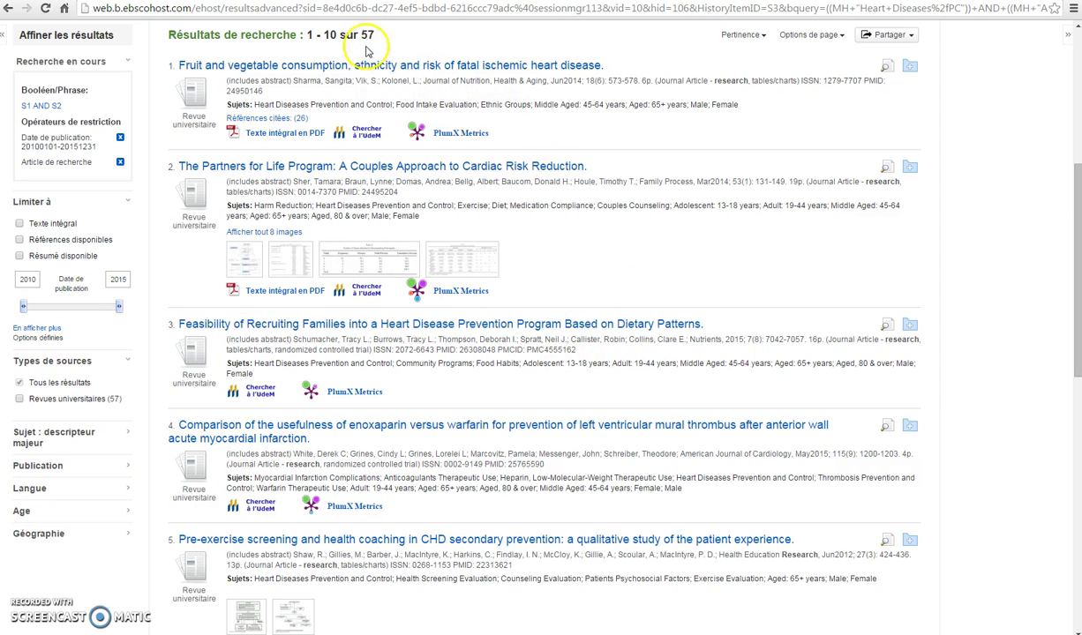
pyautogui.scroll(-1, 402, 221)
pyautogui.moveTo(408, 247)
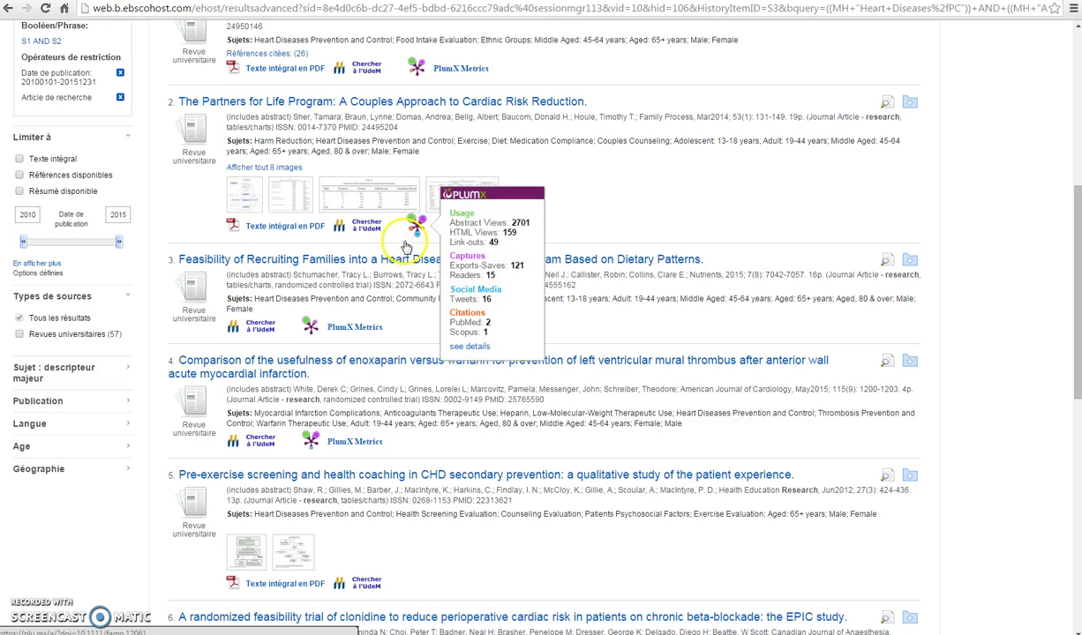
pyautogui.scroll(-10, 406, 247)
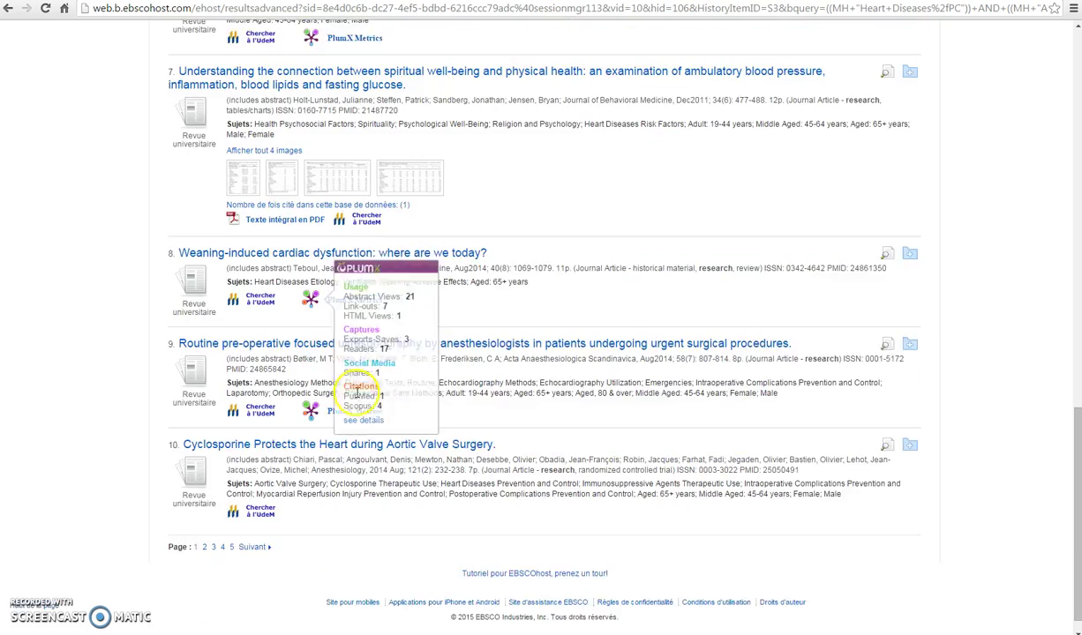
pyautogui.scroll(-1, 360, 392)
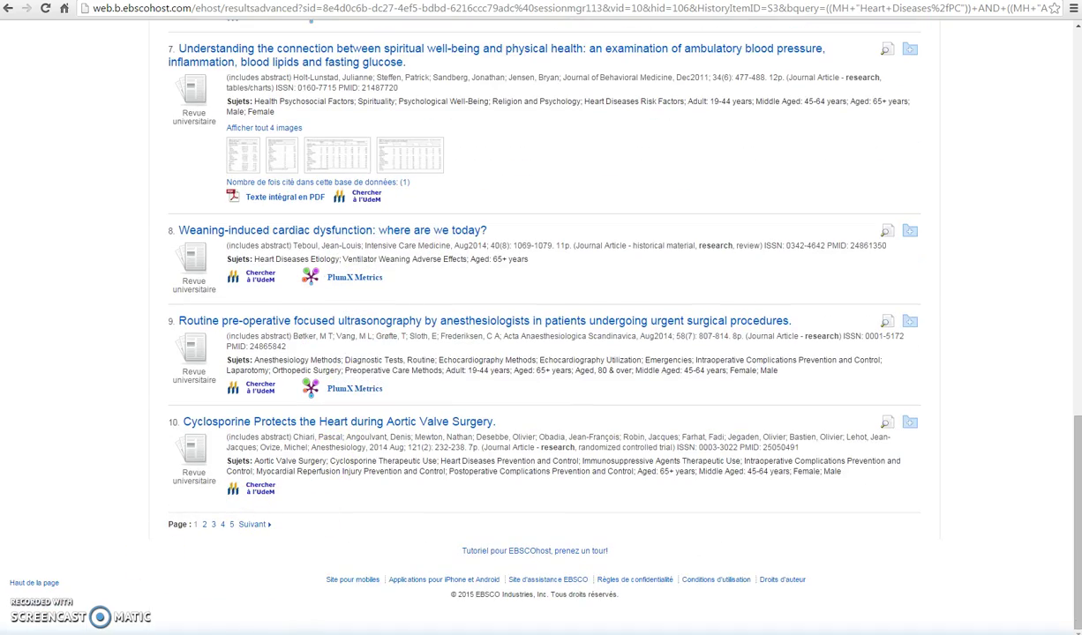